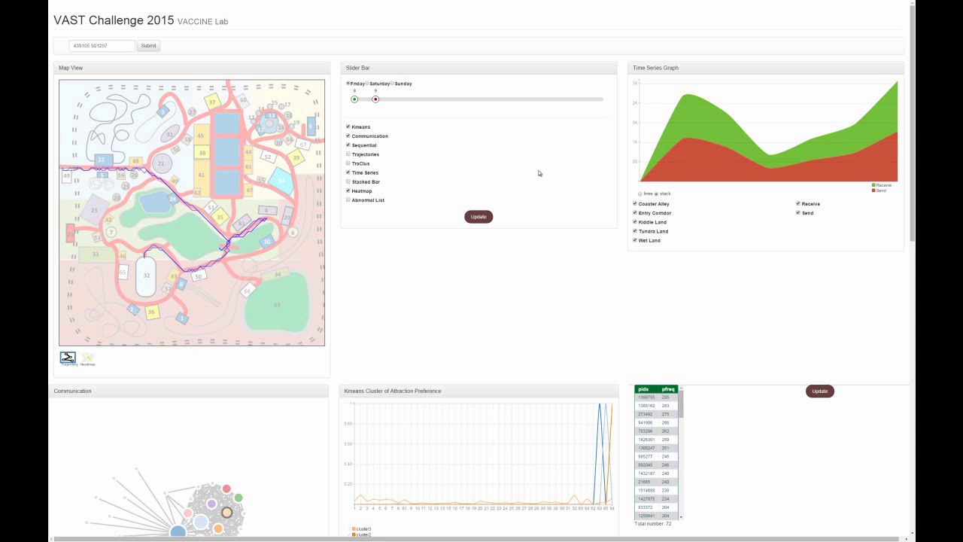
Set the time range slider to start at hour 8 and end at hour 9.
scroll(581, 266, "down", 5)
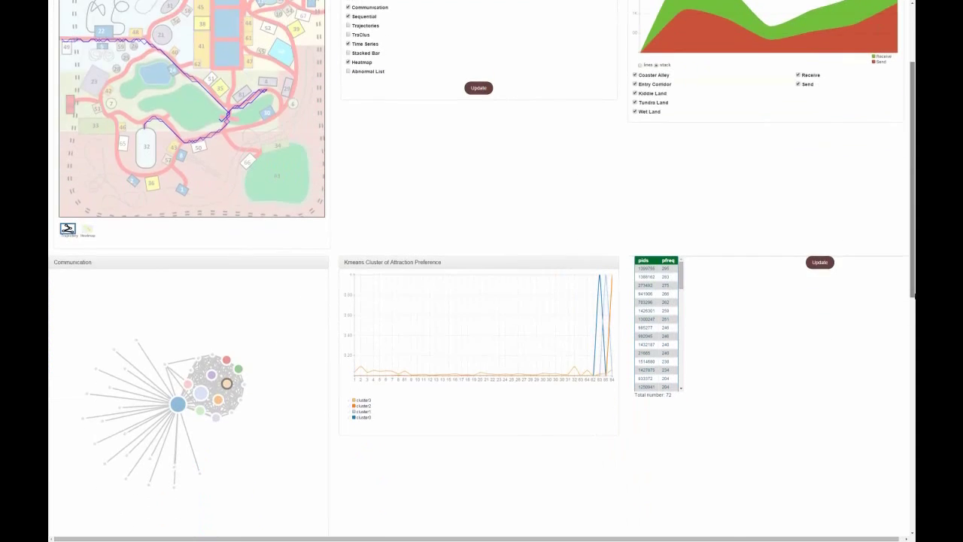
scroll(902, 367, "down", 4)
scroll(903, 367, "up", 5)
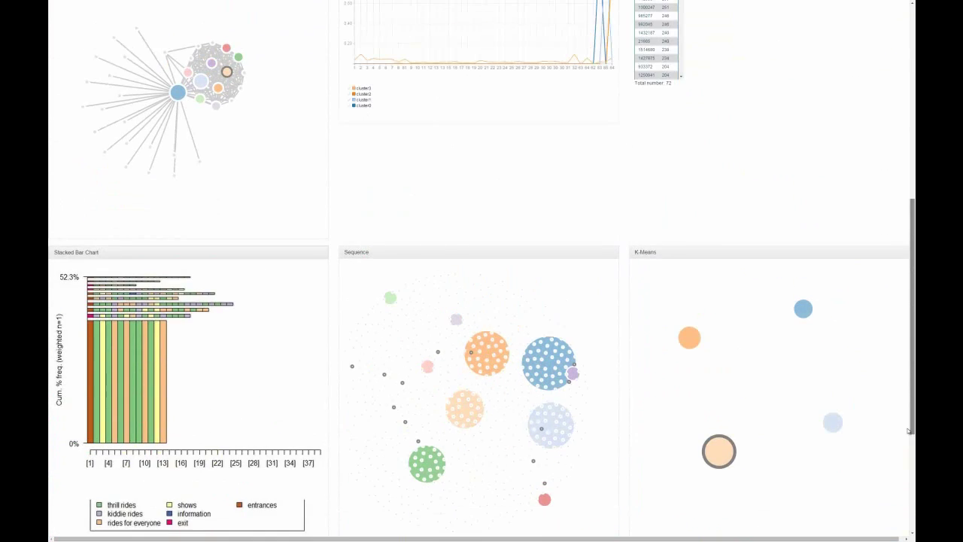
scroll(903, 367, "up", 4)
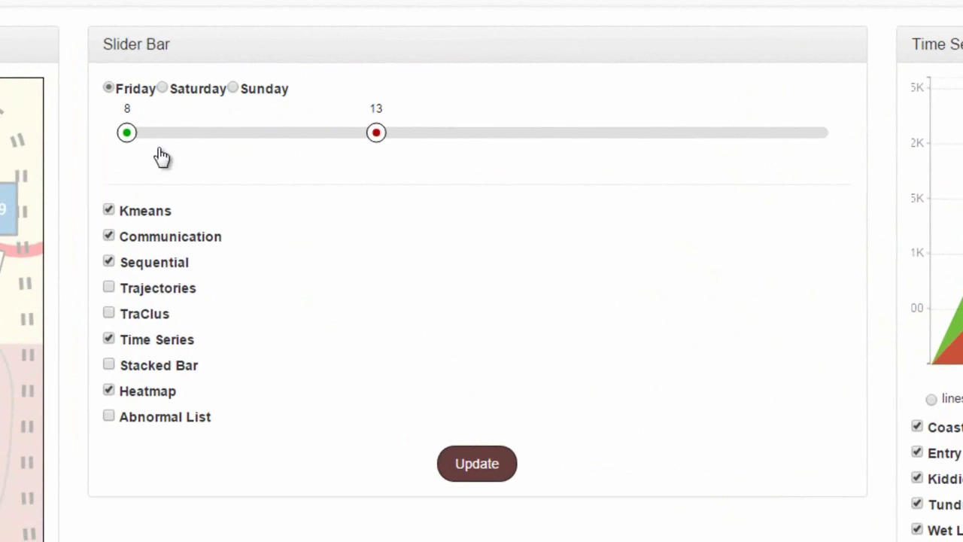
left_click_drag(278, 133, 136, 144)
left_click_drag(377, 133, 194, 139)
Switch the data to Sunday, then back to Friday to show the trajectory path.
left_click(164, 88)
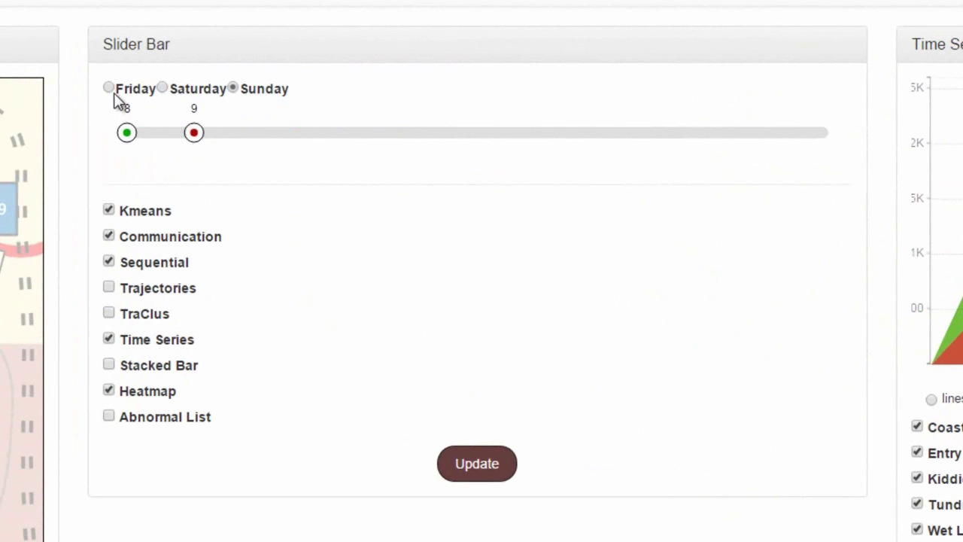
left_click(109, 88)
left_click(139, 216)
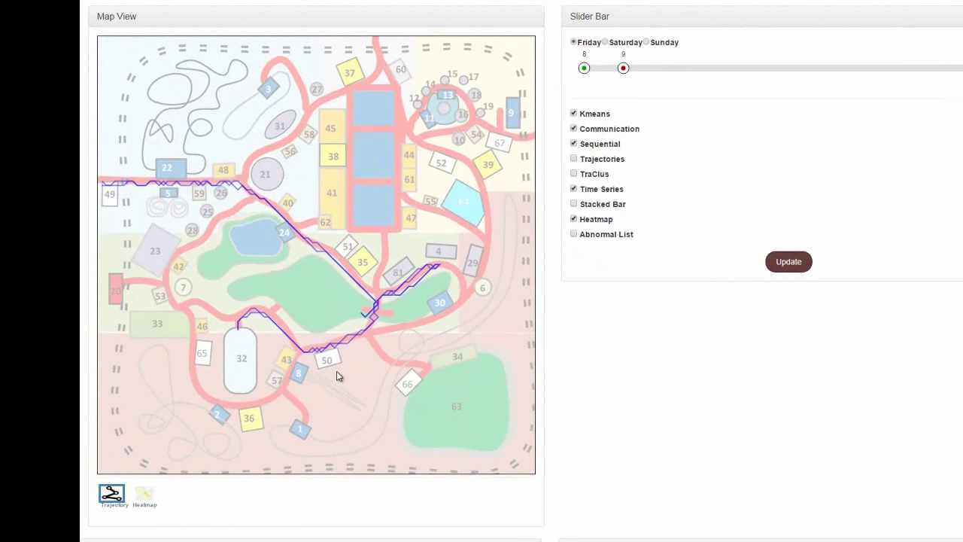
left_click(141, 495)
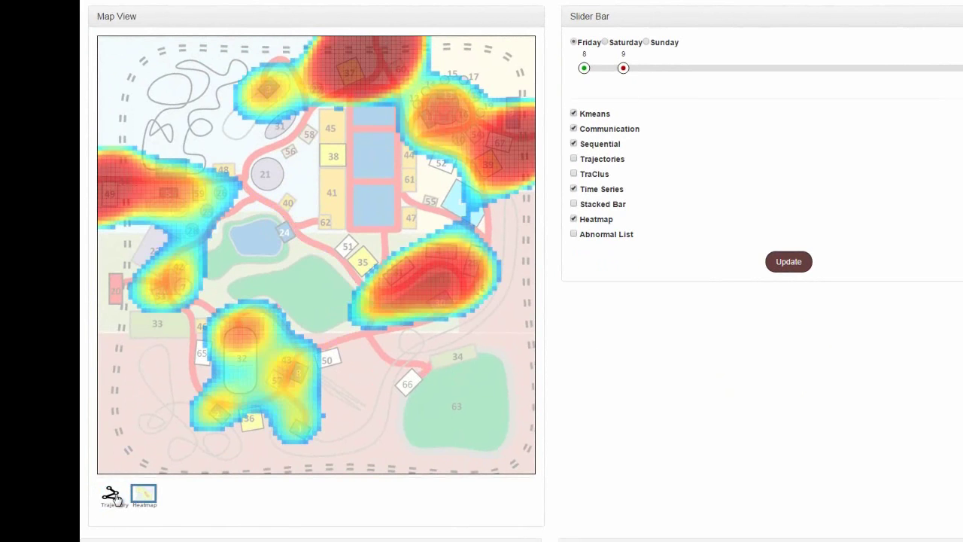
left_click(115, 496)
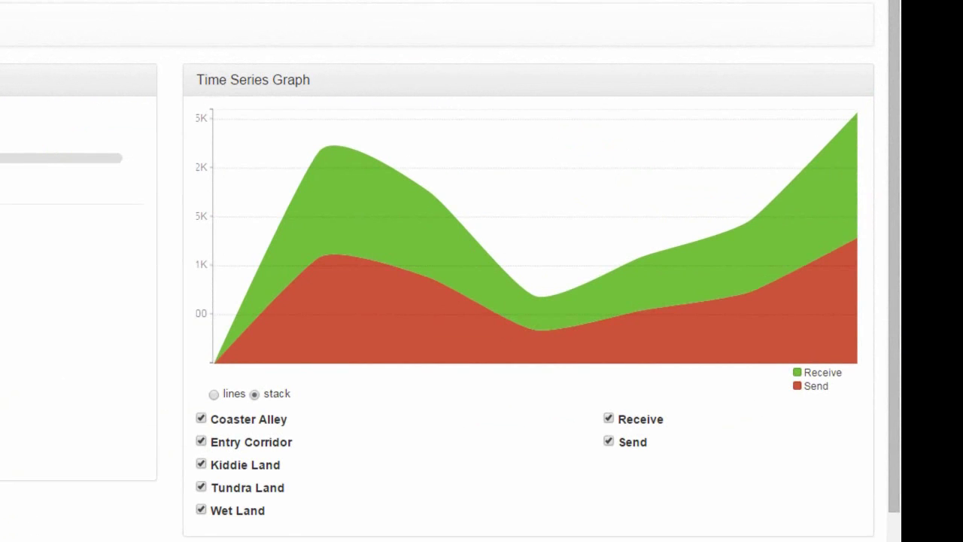
Toggle the time series to lines and back to stacked, re-lay out the communication graph, then reach the pids table.
left_click(215, 394)
left_click(255, 394)
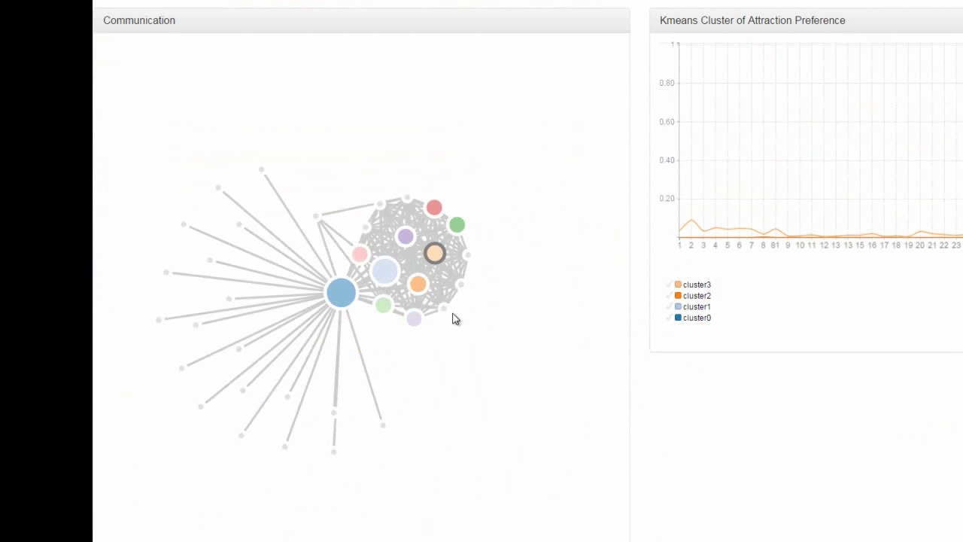
left_click(431, 338)
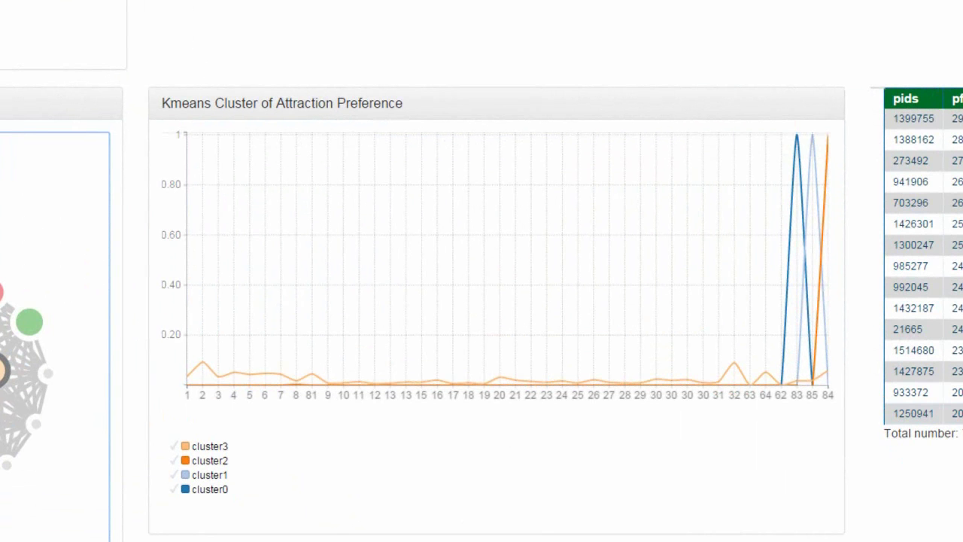
scroll(482, 270, "down", 5)
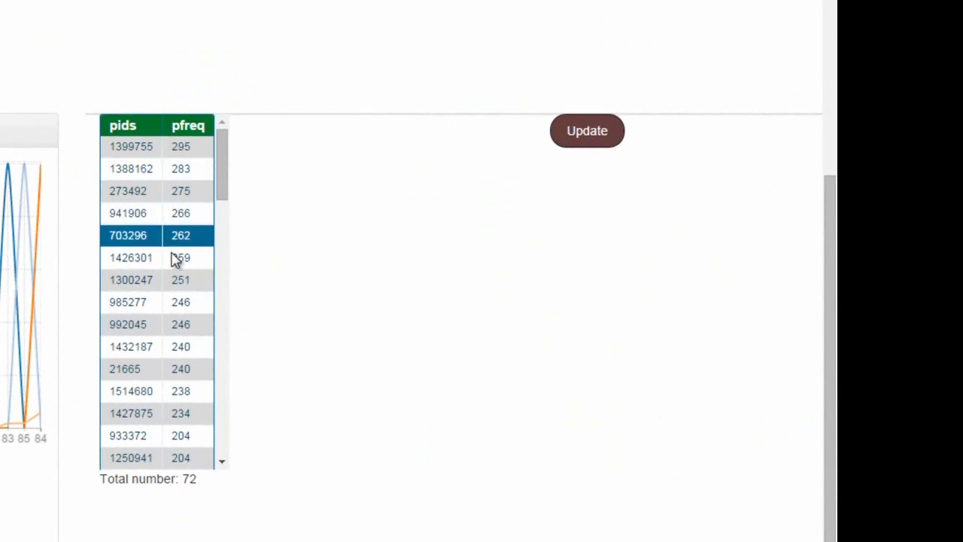
Select the top and third visitors in the pids table, deselect both, then reach the Stacked Bar Chart panels.
left_click_drag(226, 188, 231, 168)
left_click(180, 147)
left_click(181, 192)
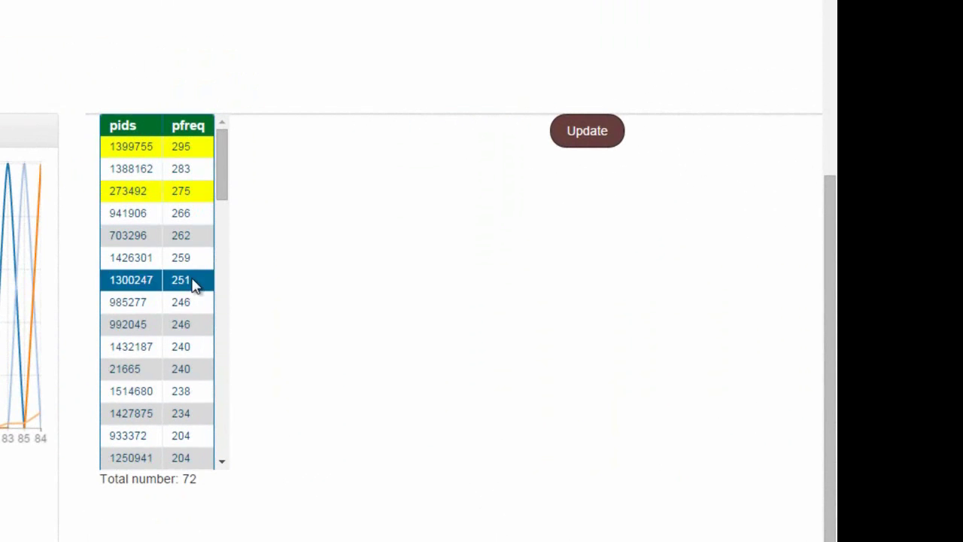
left_click(180, 190)
left_click(181, 146)
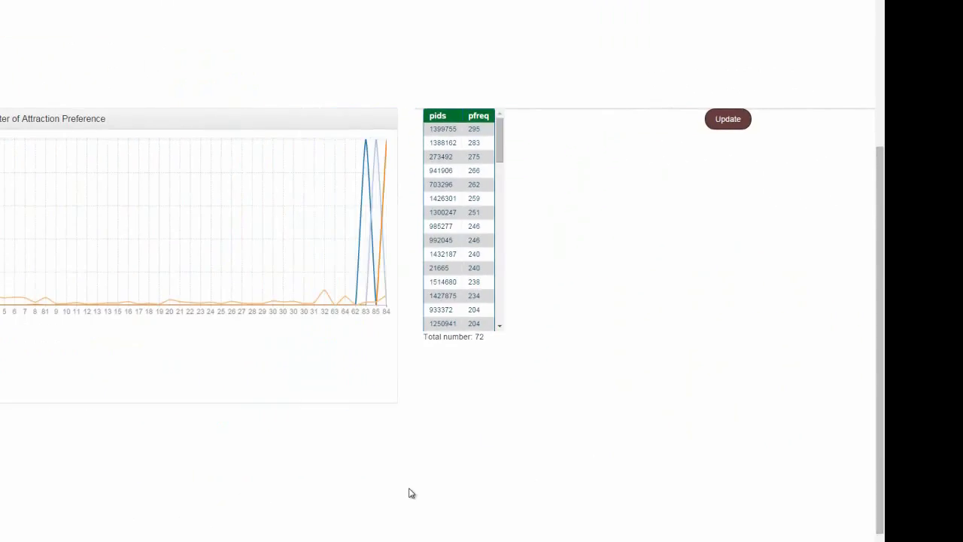
scroll(412, 493, "down", 3)
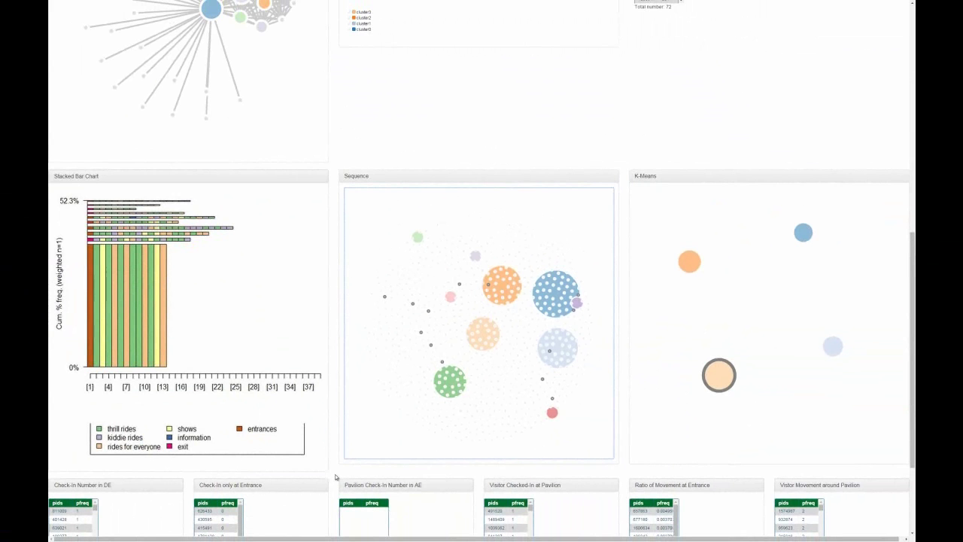
Scroll down to the dashboard's bottom tables.
scroll(336, 477, "down", 1)
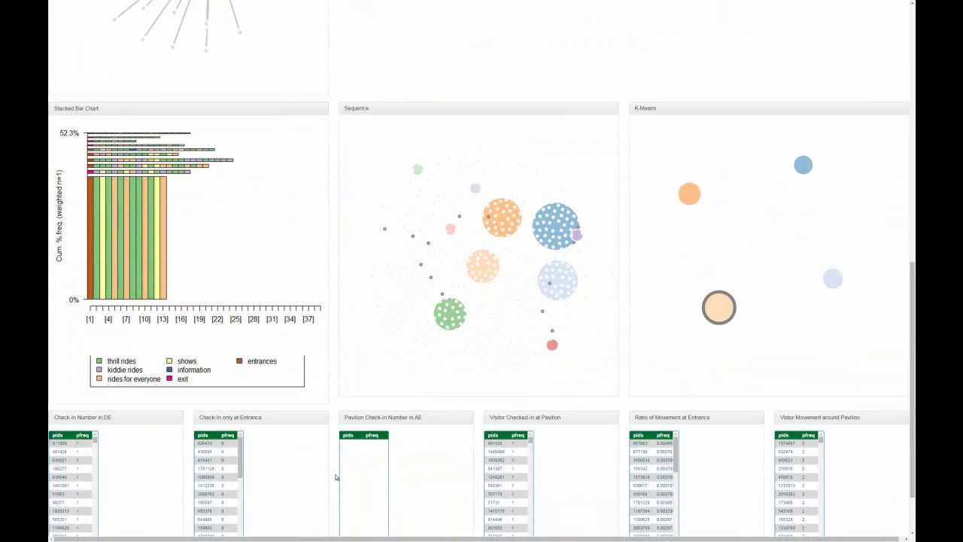
scroll(336, 477, "down", 1)
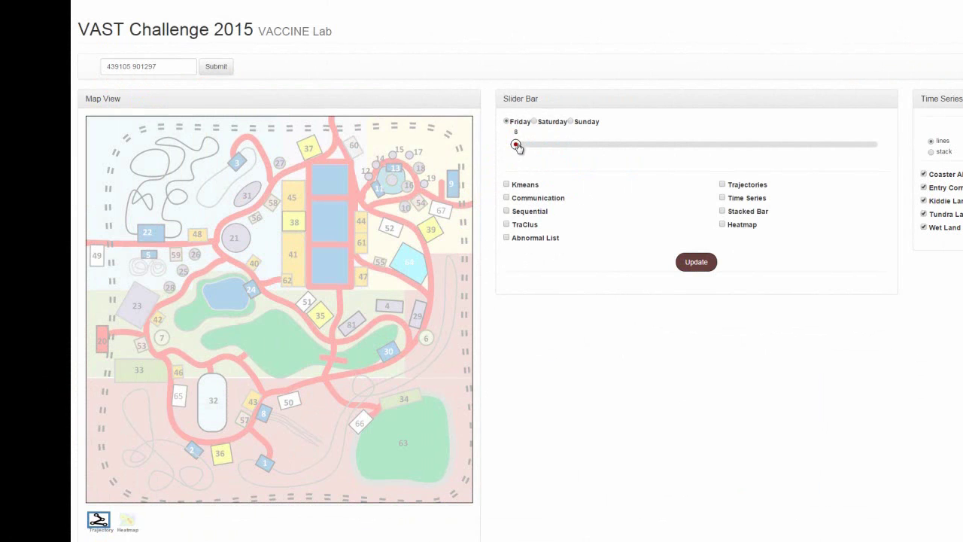
Extend the time range end to hour 19, turn on the heatmap, and apply.
left_click_drag(516, 144, 885, 149)
left_click(728, 226)
left_click(695, 263)
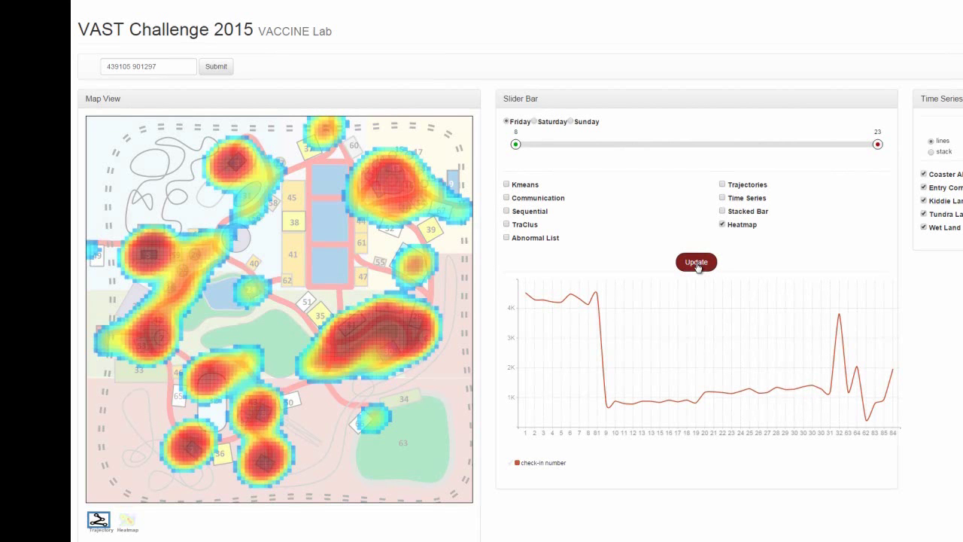
Redraw the heatmap and check-in chart for Saturday, then for Sunday.
left_click(534, 123)
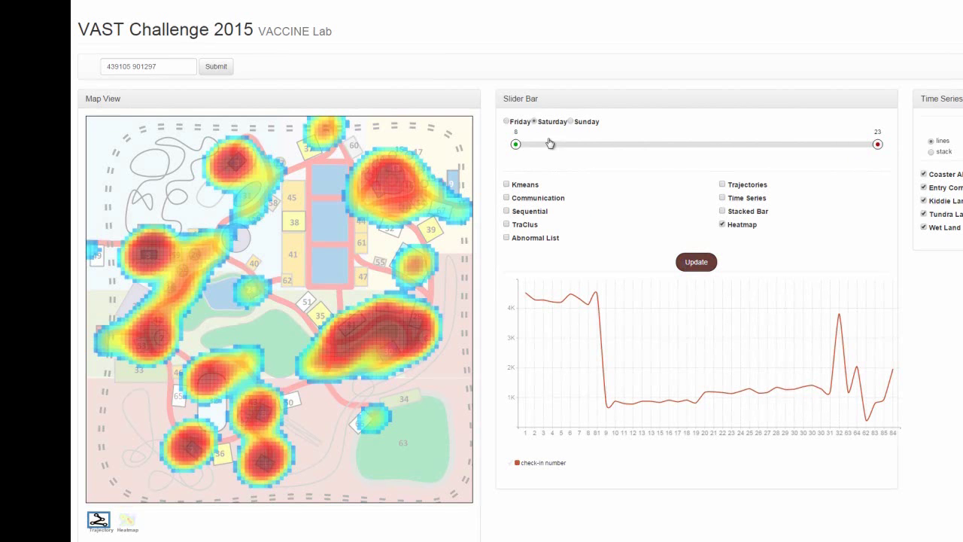
left_click(697, 262)
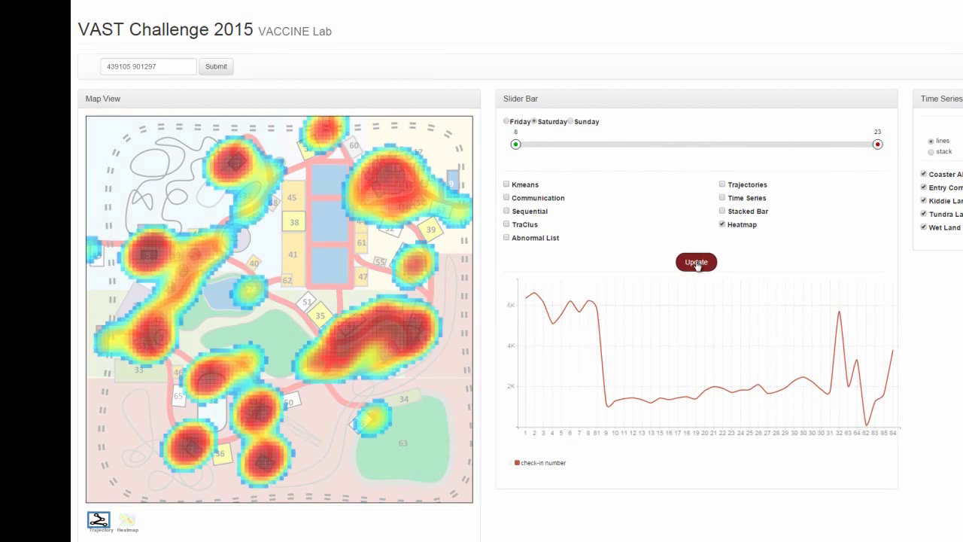
left_click(570, 122)
left_click(697, 262)
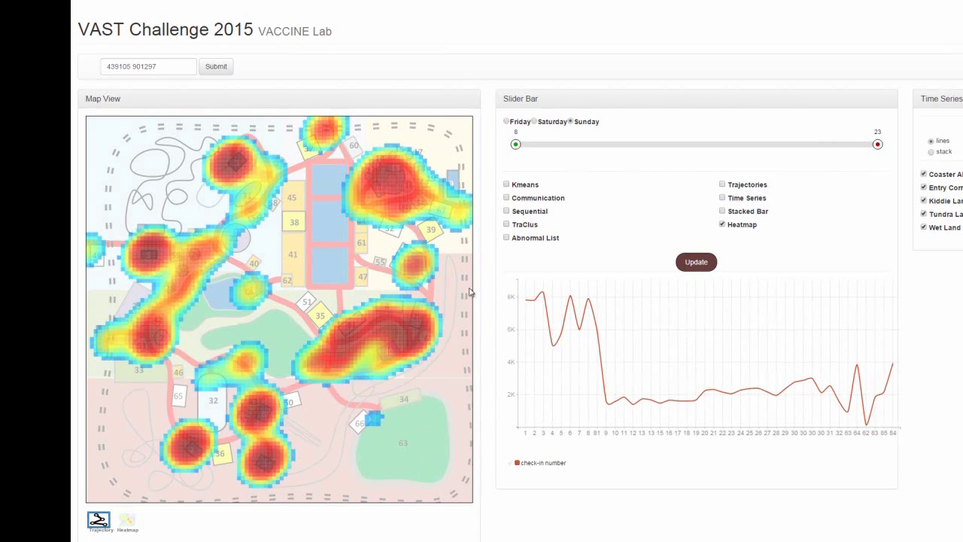
Switch to Friday and refresh the views for hours 9 to 10.
left_click(508, 124)
left_click_drag(515, 144, 535, 144)
left_click_drag(876, 143, 565, 152)
left_click(699, 263)
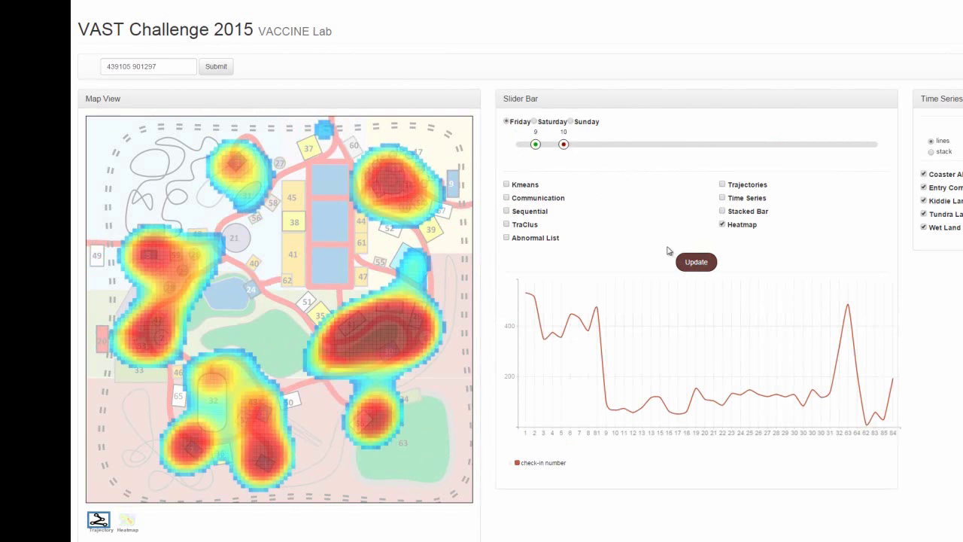
Move the time window to hours 14–15 and refresh the views.
left_click_drag(565, 146, 683, 145)
left_click_drag(535, 145, 656, 145)
left_click(697, 264)
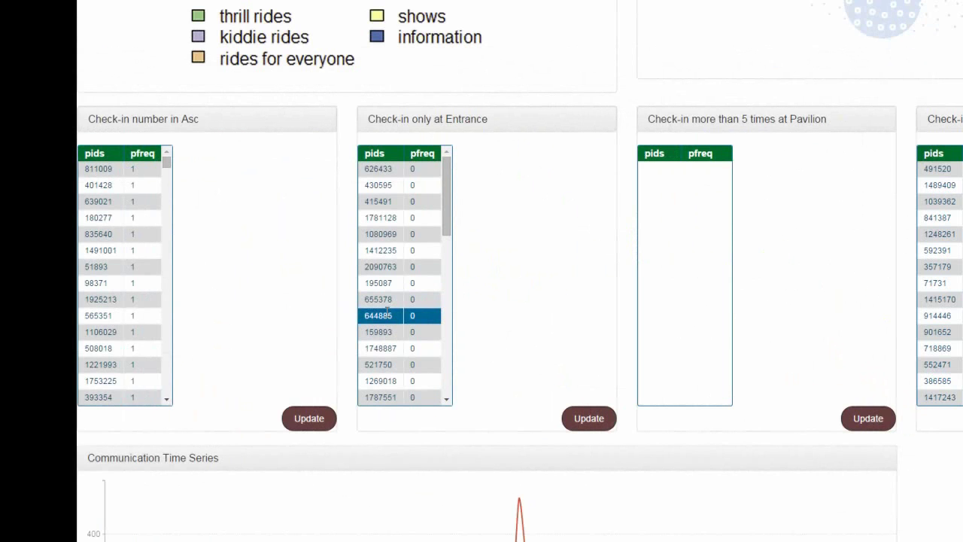
Add two visitors from the Check-in only at Entrance list to the linked views, then return to the map.
left_click(387, 312)
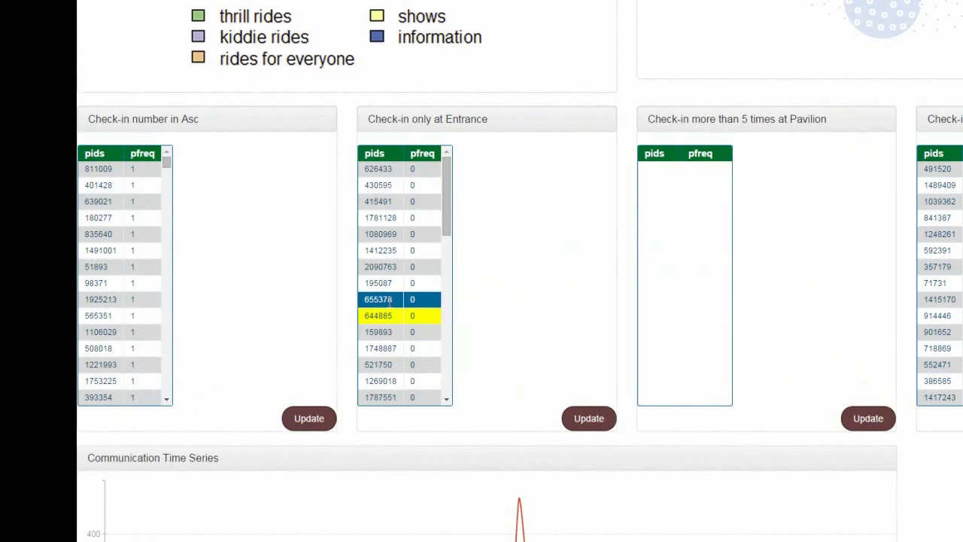
left_click(396, 366)
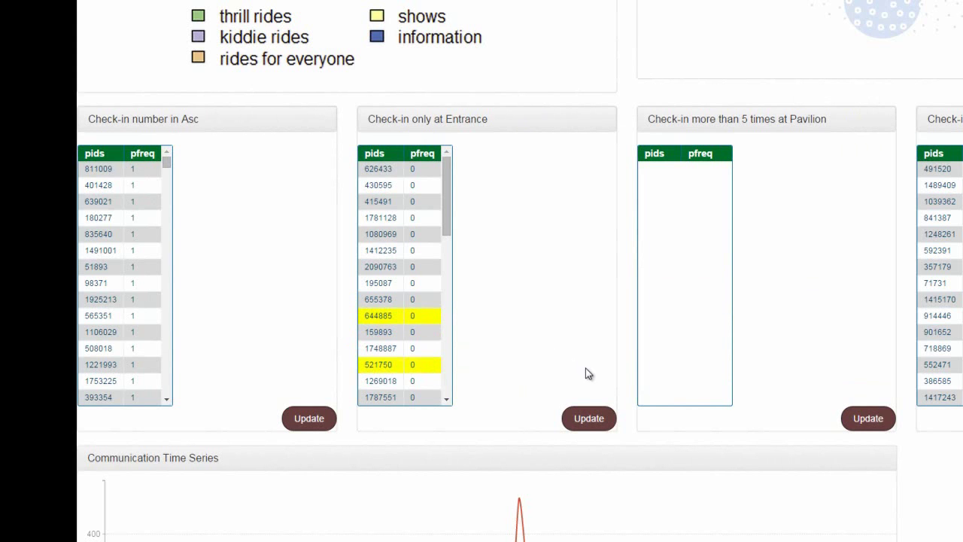
left_click(588, 418)
scroll(590, 436, "up", 2)
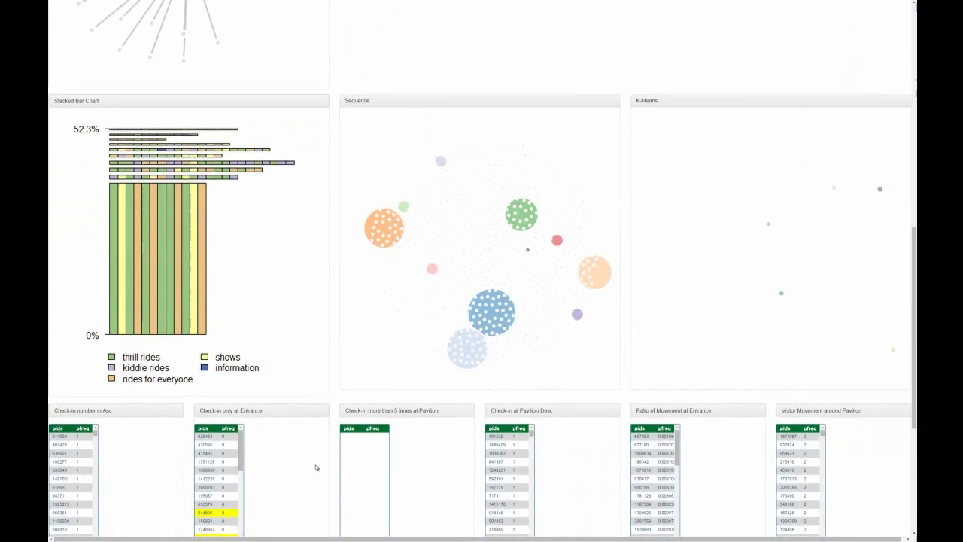
scroll(487, 463, "up", 2)
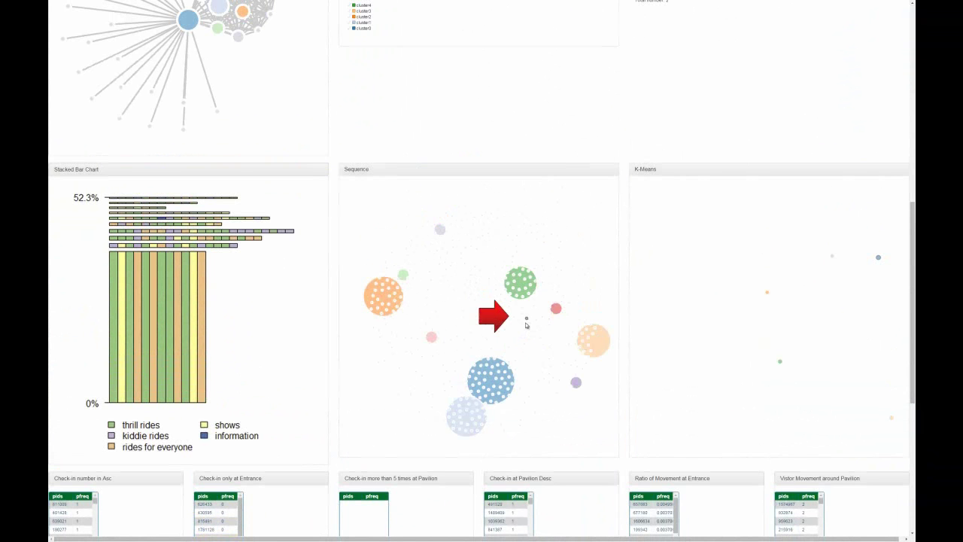
scroll(576, 400, "up", 3)
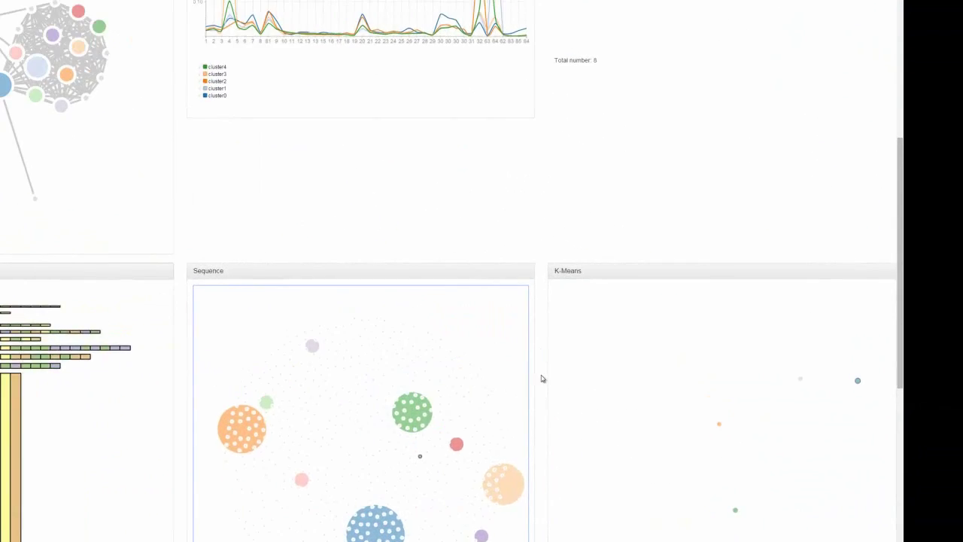
scroll(625, 221, "up", 3)
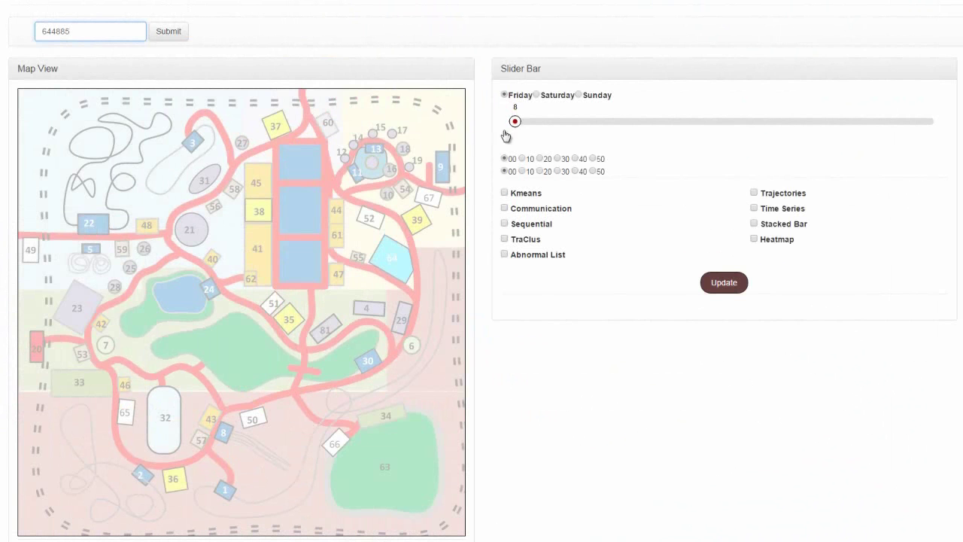
Draw the visitor's trajectory with start minute 40, then redraw it with the start hour at 9.
left_click(575, 159)
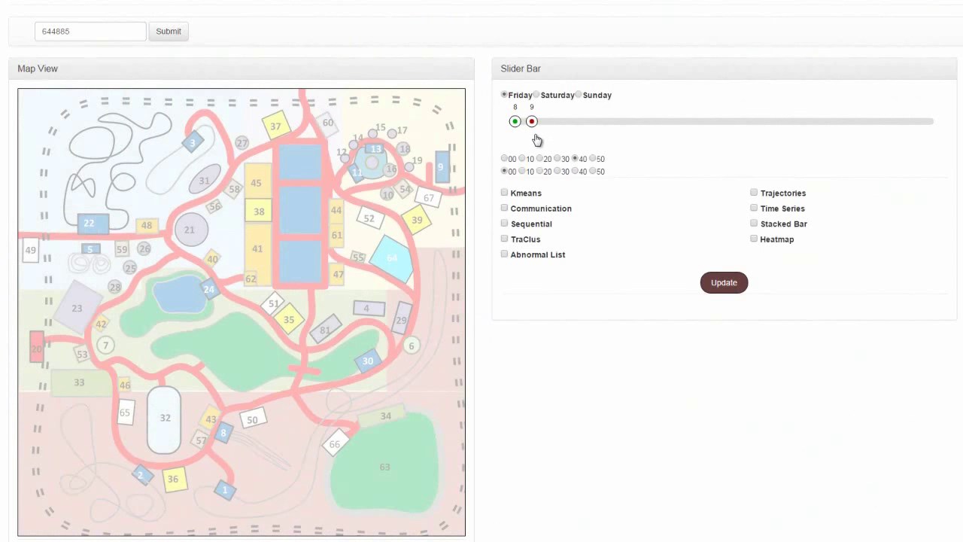
left_click(168, 32)
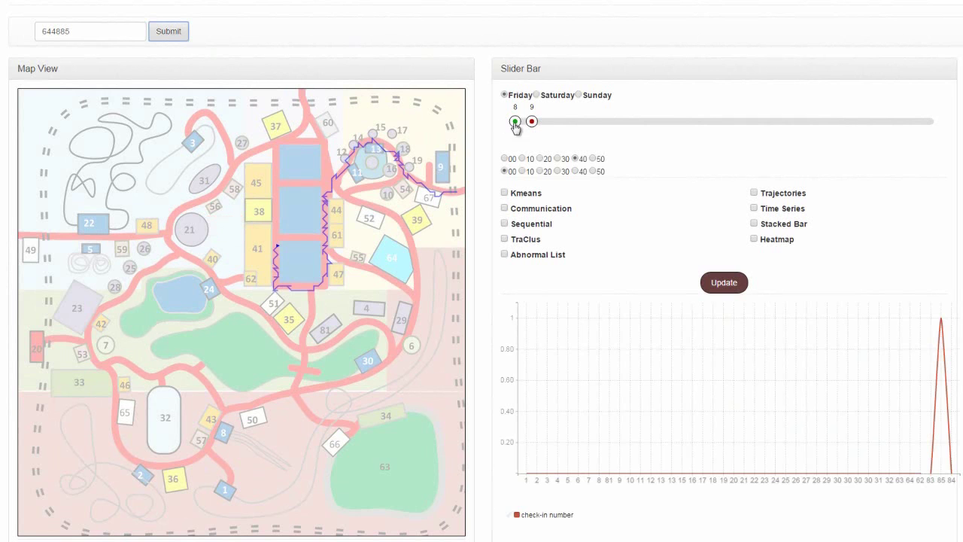
left_click_drag(515, 123, 545, 124)
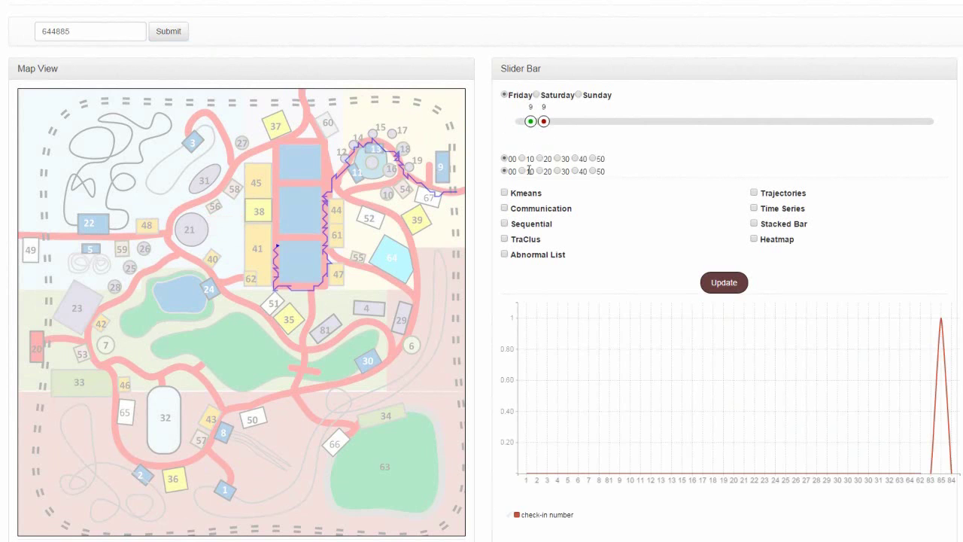
left_click(167, 33)
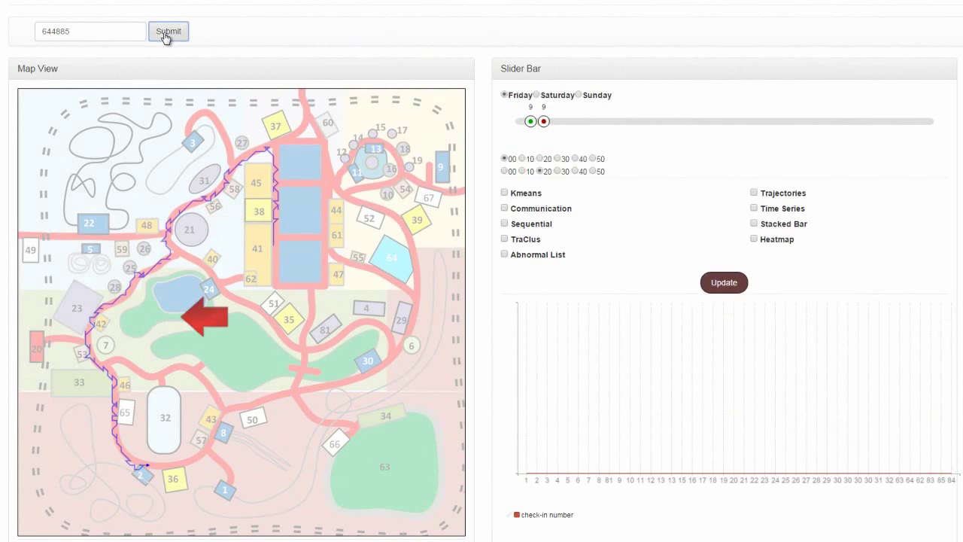
Set the window to Friday 9:20–10:00 and draw the visitor's trajectory.
left_click(539, 158)
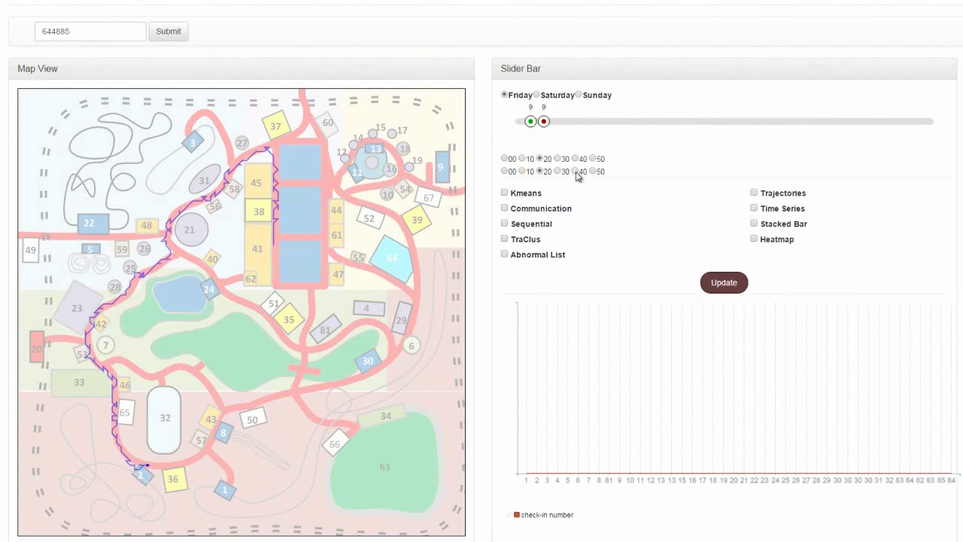
left_click_drag(544, 121, 561, 121)
left_click(504, 172)
left_click(167, 33)
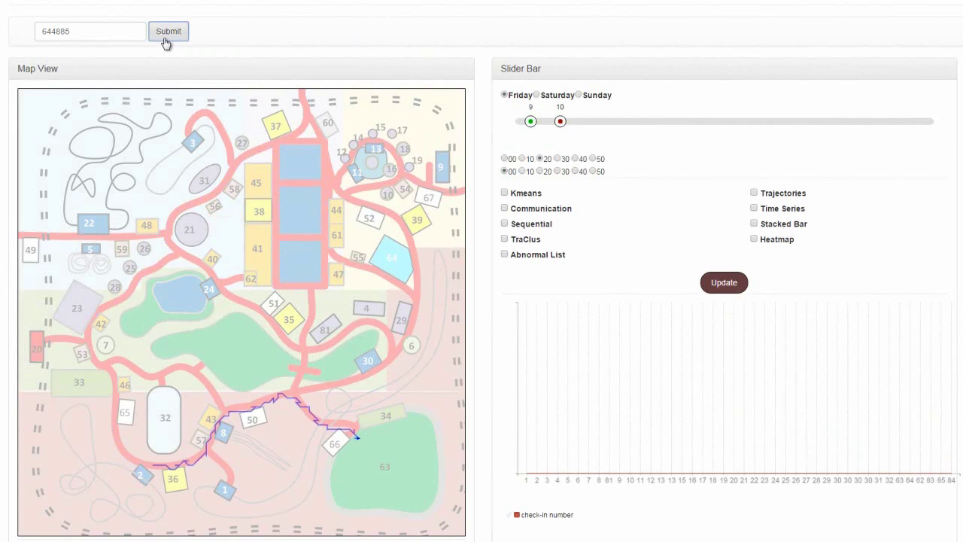